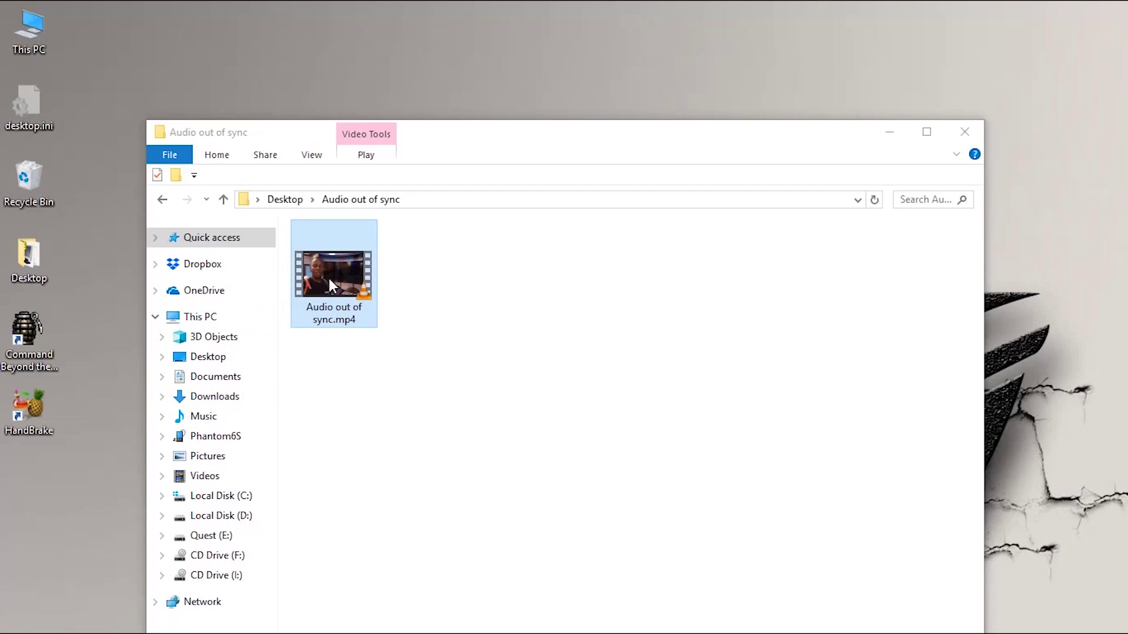
Play the out-of-sync clip from its folder to check the problem, then close the player
{"action": "left_click", "coordinate": [330, 278]}
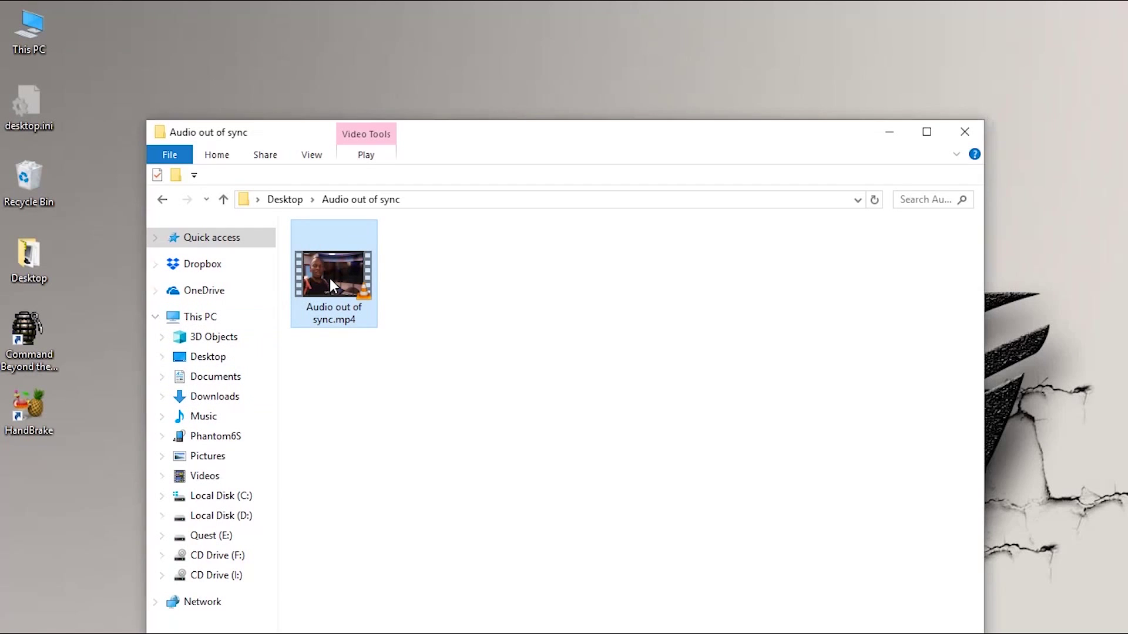
{"action": "double_click", "coordinate": [330, 279]}
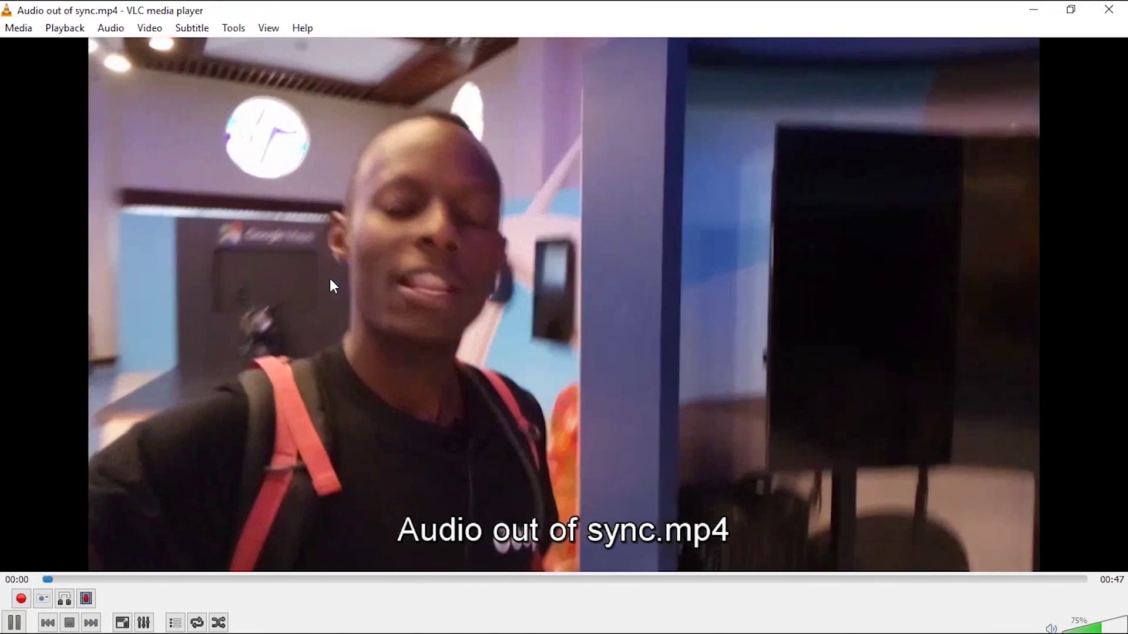
{"action": "scroll", "coordinate": [506, 363], "scroll_direction": "up", "scroll_amount": 5}
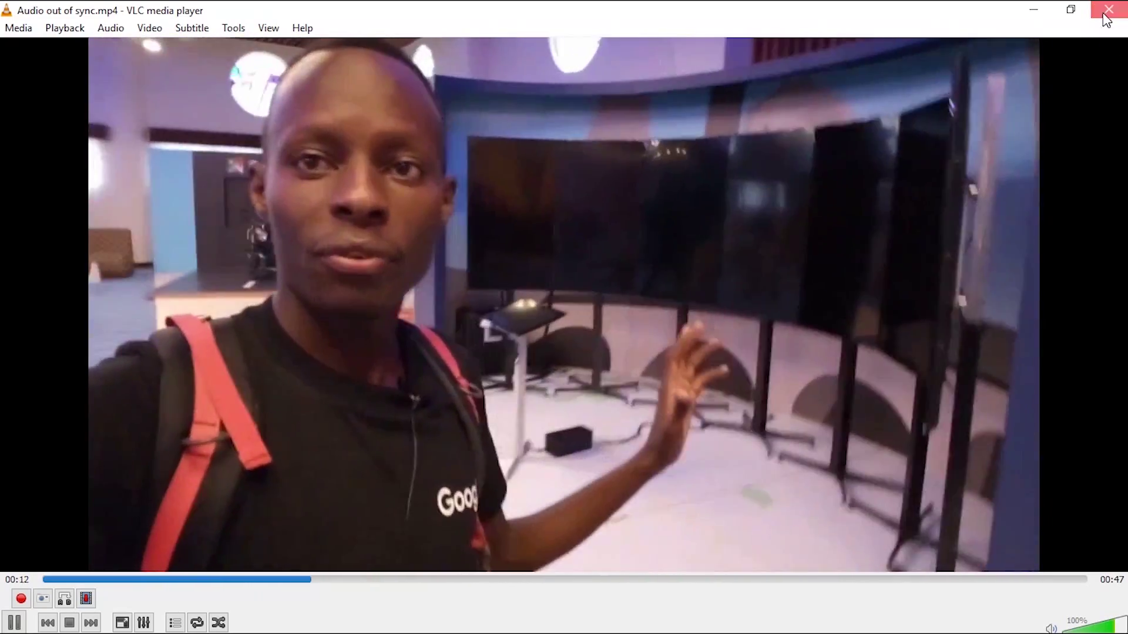
{"action": "left_click", "coordinate": [1108, 12]}
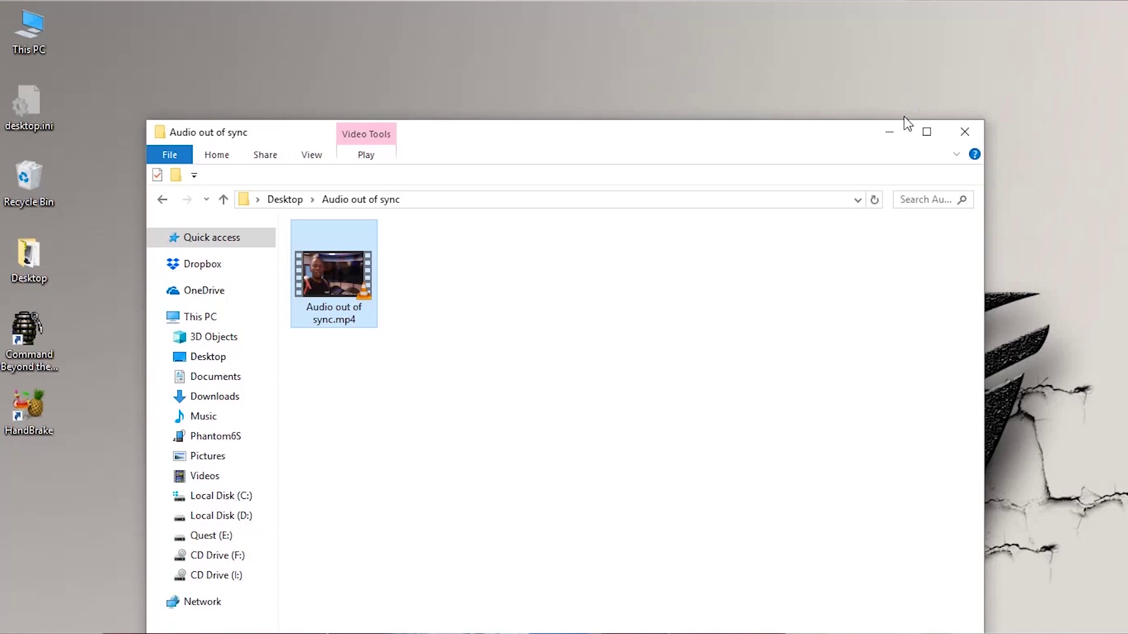
Move the folder window aside and create a new Premiere project named 'new projec'
{"action": "left_click", "coordinate": [890, 133]}
{"action": "mouse_move", "coordinate": [362, 623]}
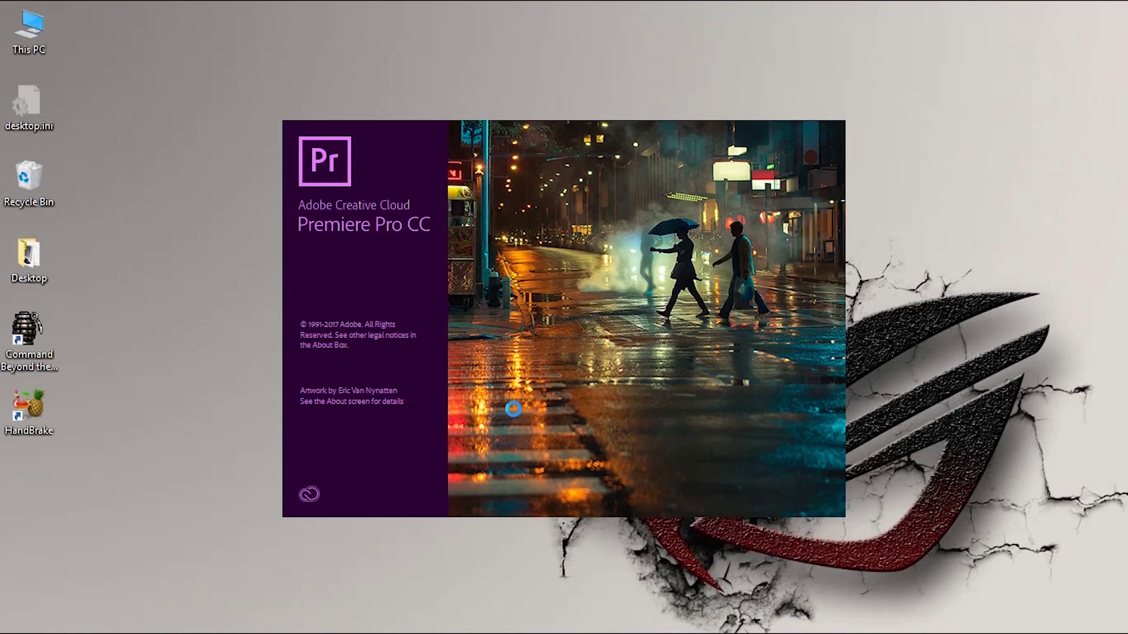
{"action": "mouse_move", "coordinate": [279, 619]}
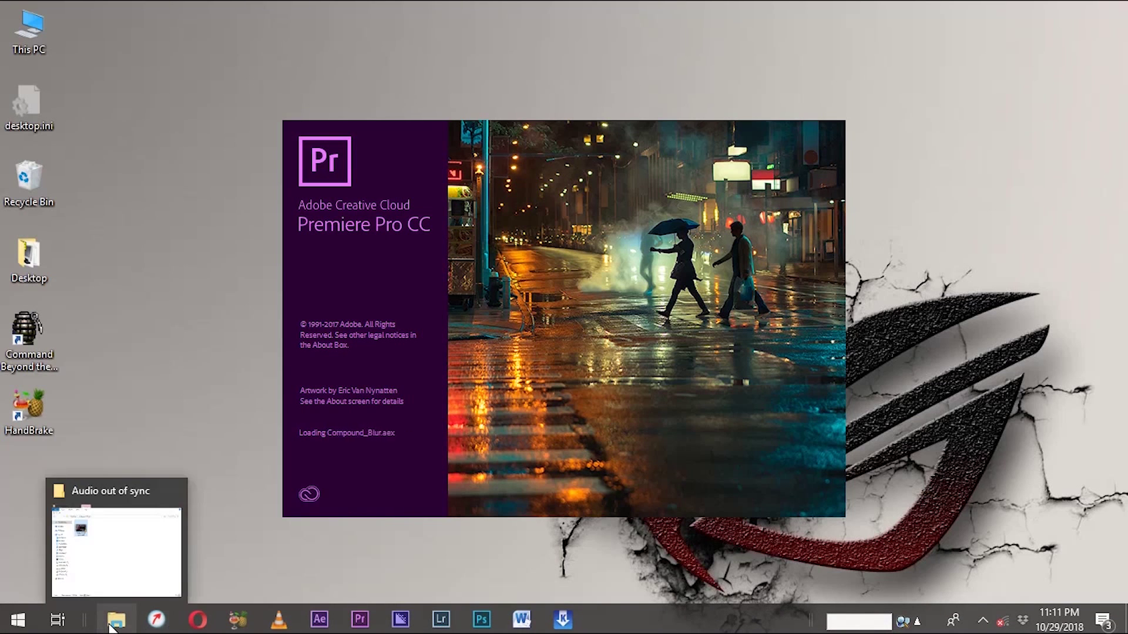
{"action": "left_click", "coordinate": [117, 619]}
{"action": "left_click_drag", "start_coordinate": [470, 151], "coordinate": [541, 587]}
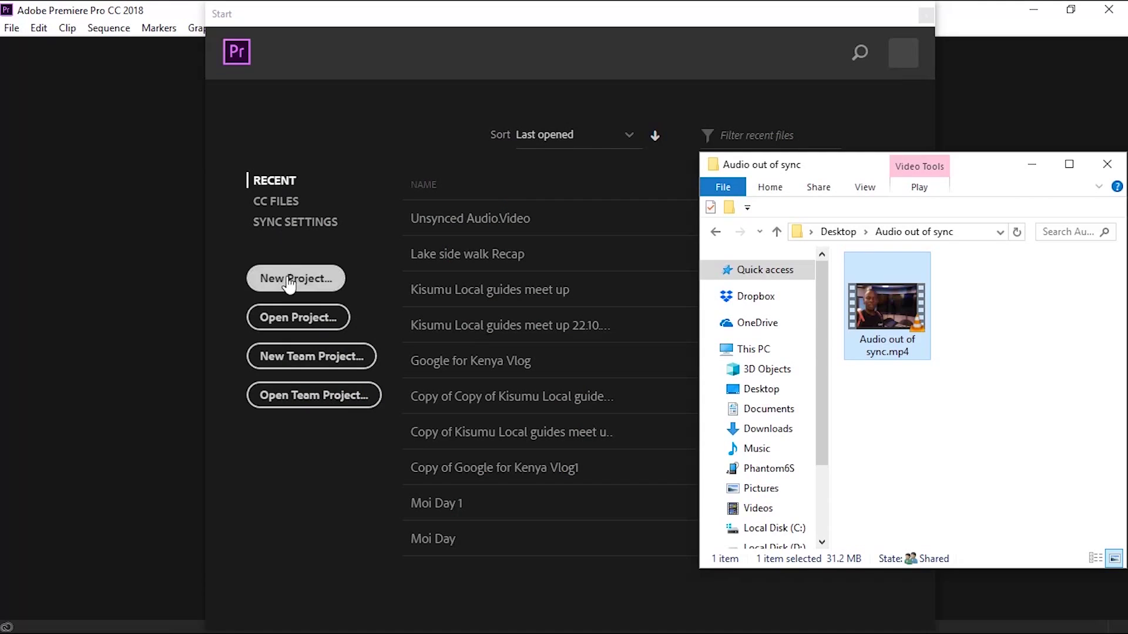
{"action": "left_click", "coordinate": [287, 280]}
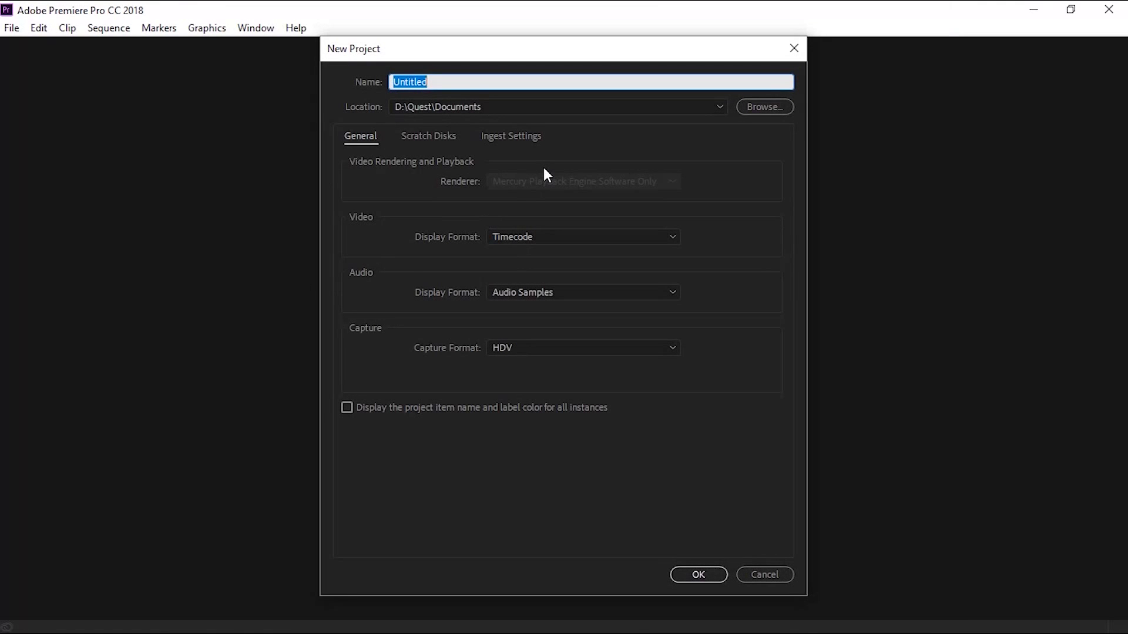
{"action": "type", "text": "new projec"}
{"action": "key", "text": "Return"}
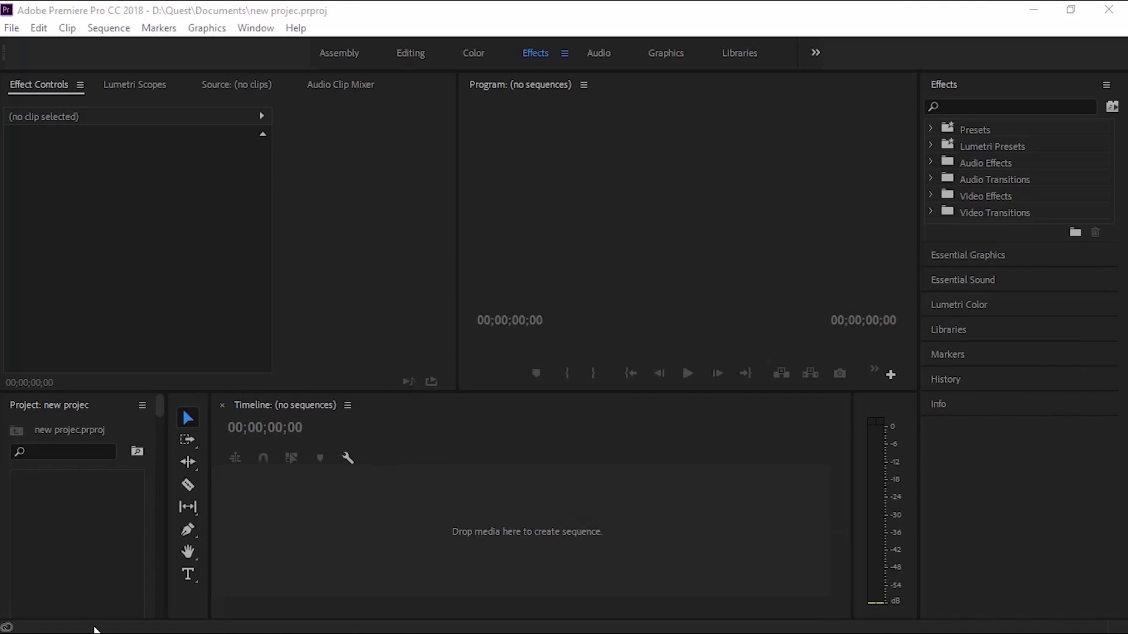
Drag Audio out of sync.mp4 into the Project panel, build a sequence from it, and play it
{"action": "left_click", "coordinate": [94, 630]}
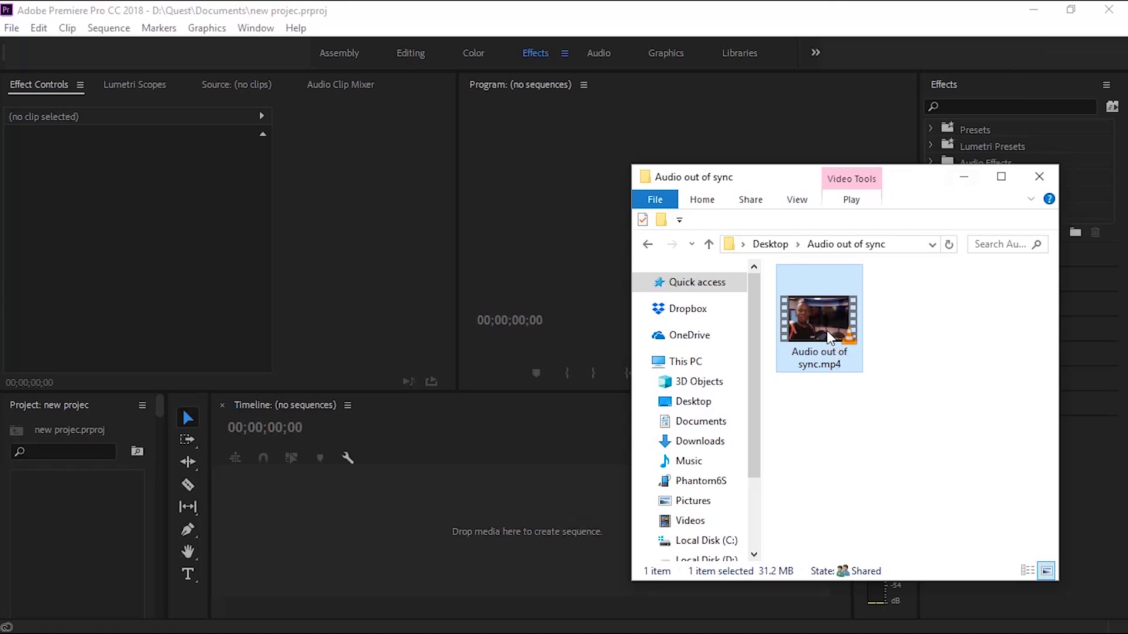
{"action": "left_click_drag", "start_coordinate": [828, 337], "coordinate": [81, 537]}
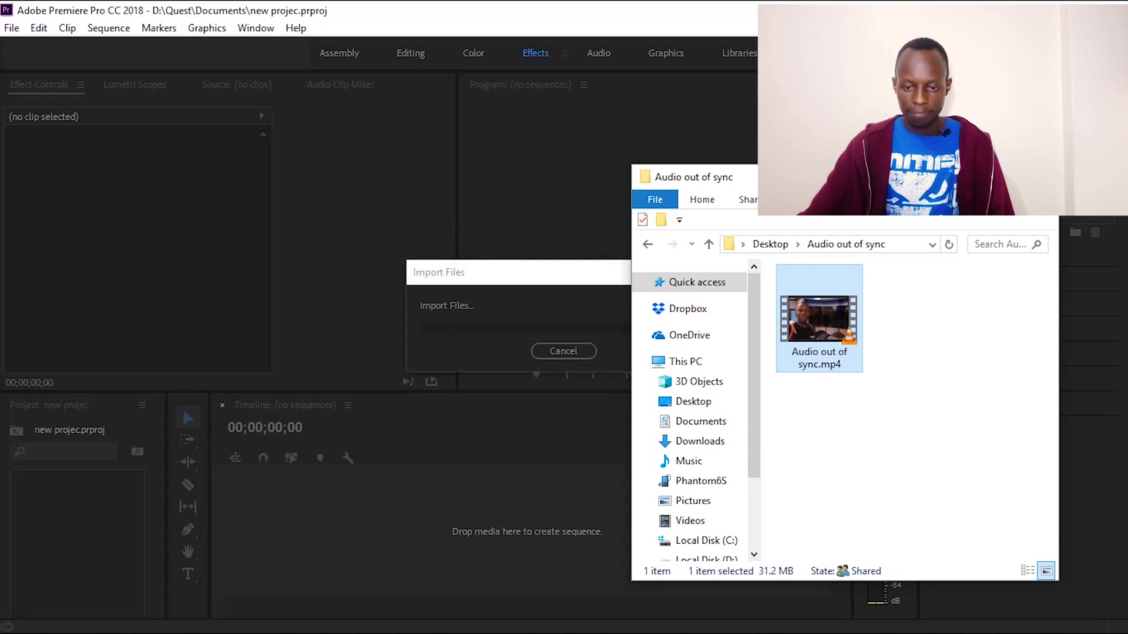
{"action": "left_click_drag", "start_coordinate": [144, 475], "coordinate": [404, 531]}
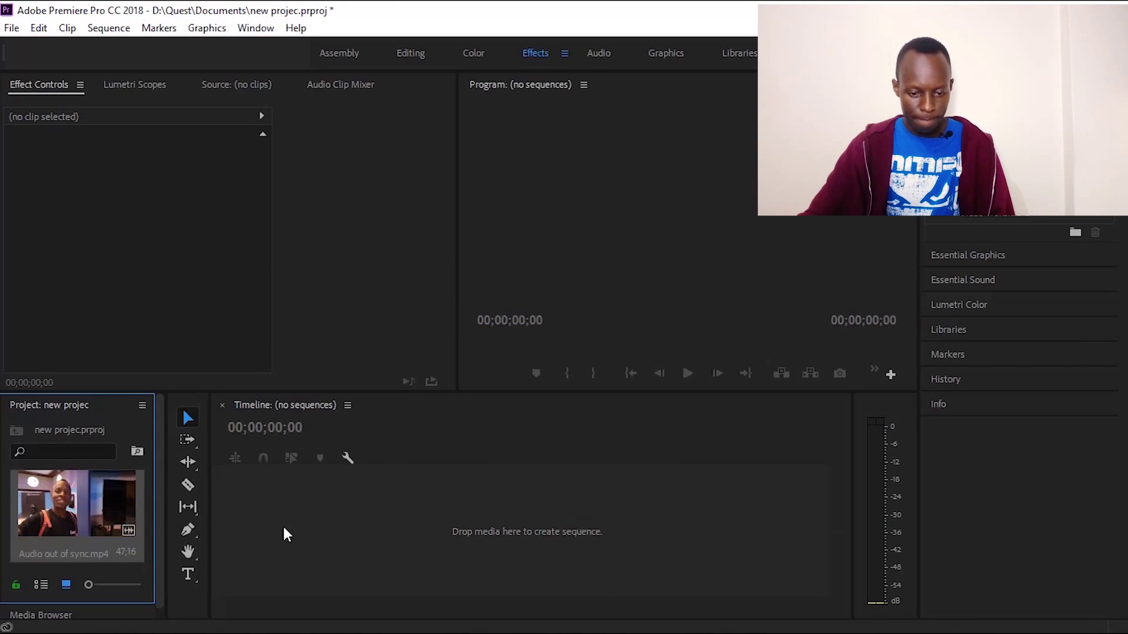
{"action": "left_click_drag", "start_coordinate": [113, 503], "coordinate": [405, 510]}
{"action": "key", "text": "space"}
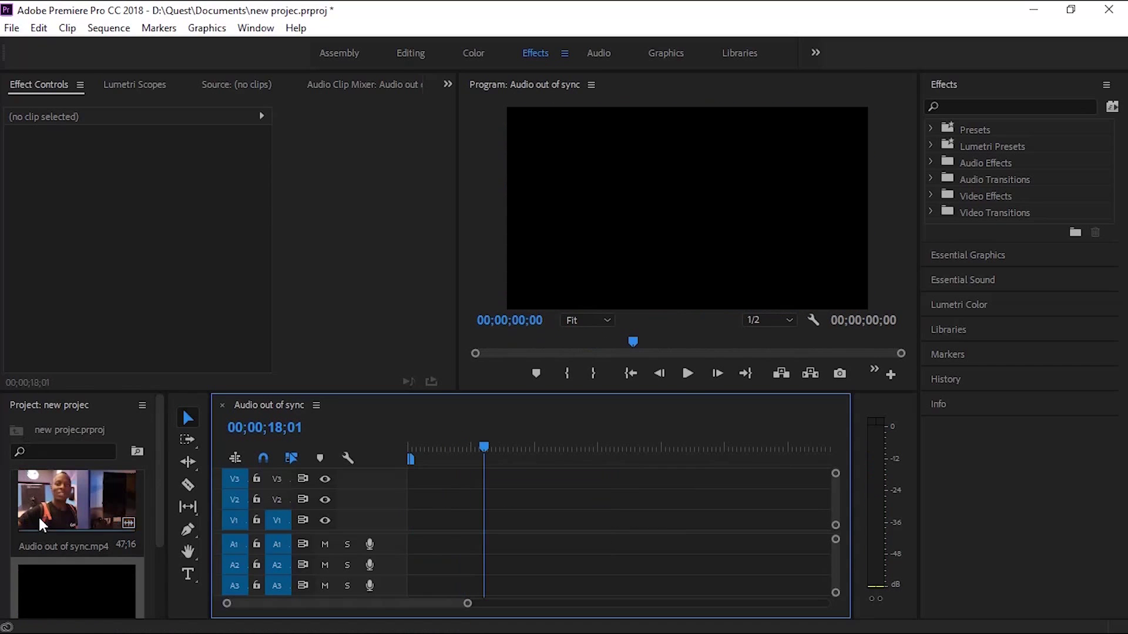
Place the clip's video only on V1 and its audio only on A1
{"action": "double_click", "coordinate": [38, 516]}
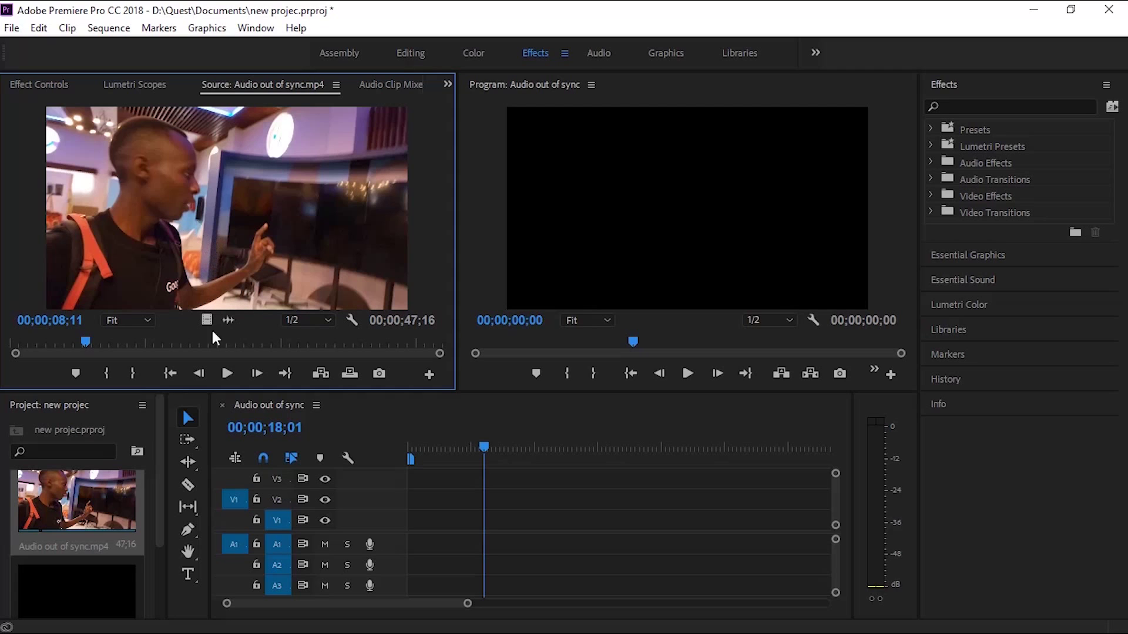
{"action": "left_click_drag", "start_coordinate": [207, 322], "coordinate": [411, 524]}
{"action": "left_click_drag", "start_coordinate": [228, 322], "coordinate": [411, 545]}
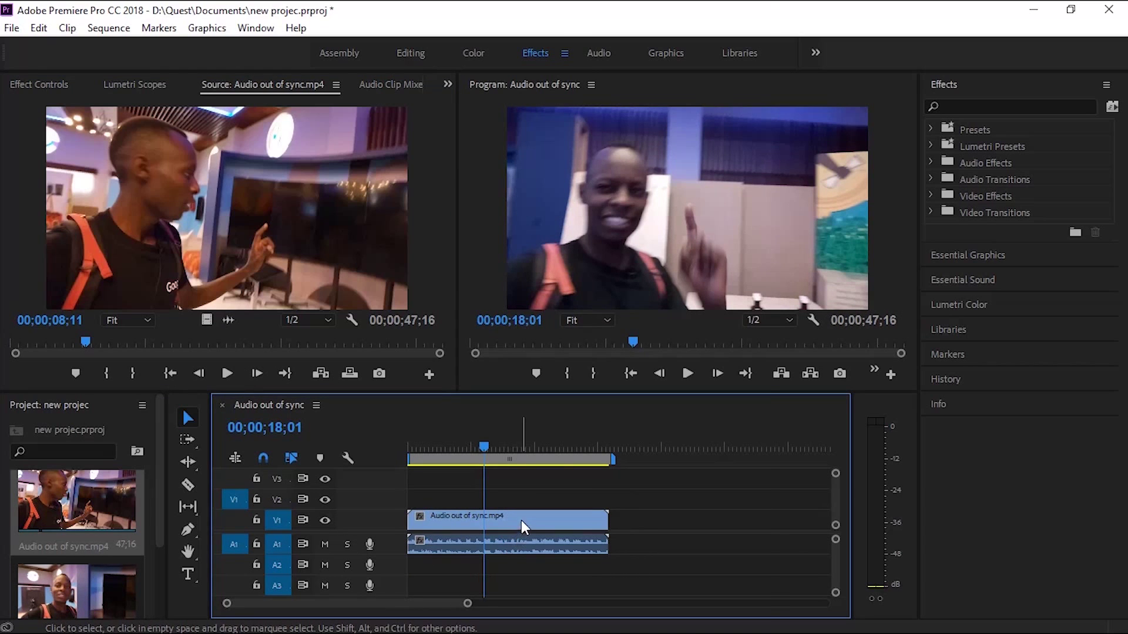
Select both clips, apply Synchronize, and play the synced result from the start
{"action": "right_click", "coordinate": [520, 520]}
{"action": "left_click", "coordinate": [464, 559]}
{"action": "left_click_drag", "start_coordinate": [571, 586], "coordinate": [547, 512]}
{"action": "right_click", "coordinate": [567, 525]}
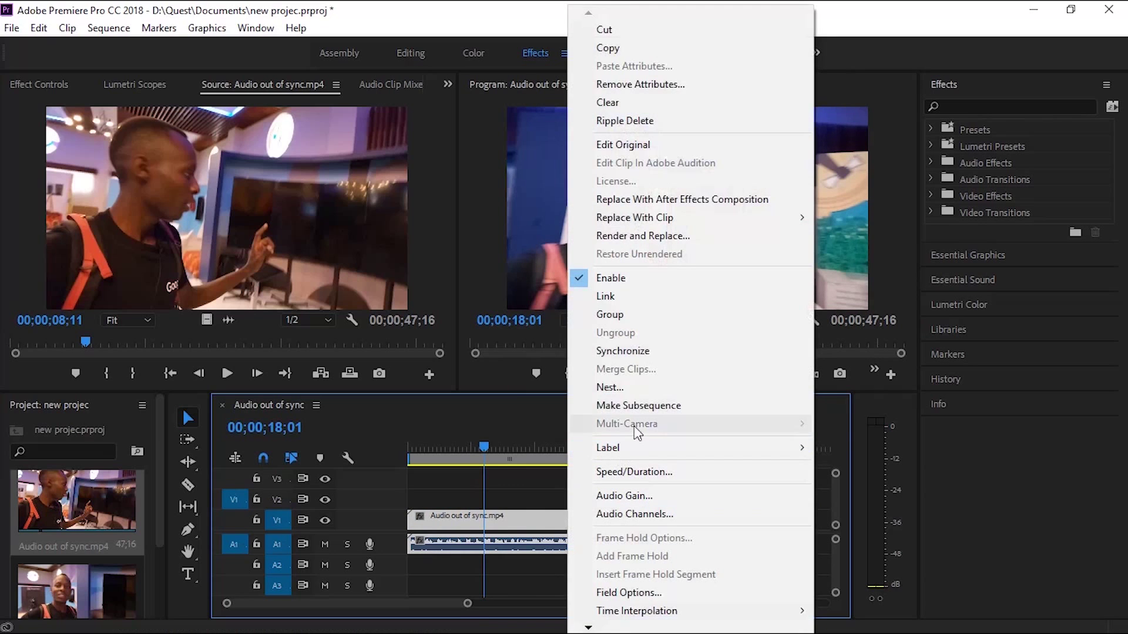
{"action": "left_click", "coordinate": [634, 352]}
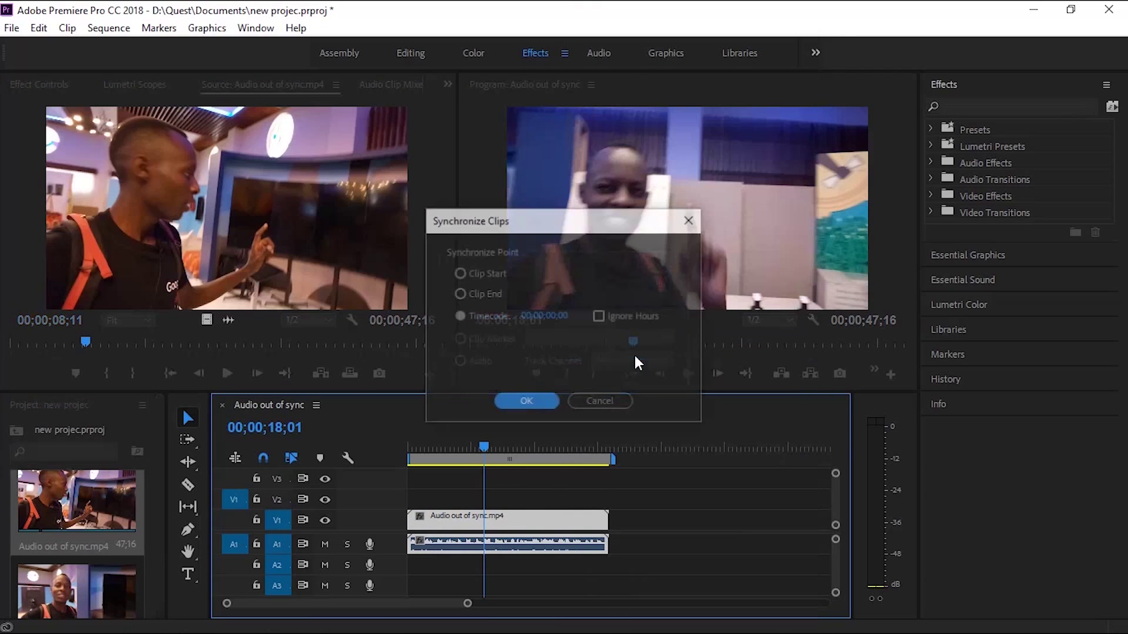
{"action": "left_click", "coordinate": [523, 404]}
{"action": "key", "text": "Home"}
{"action": "key", "text": "space"}
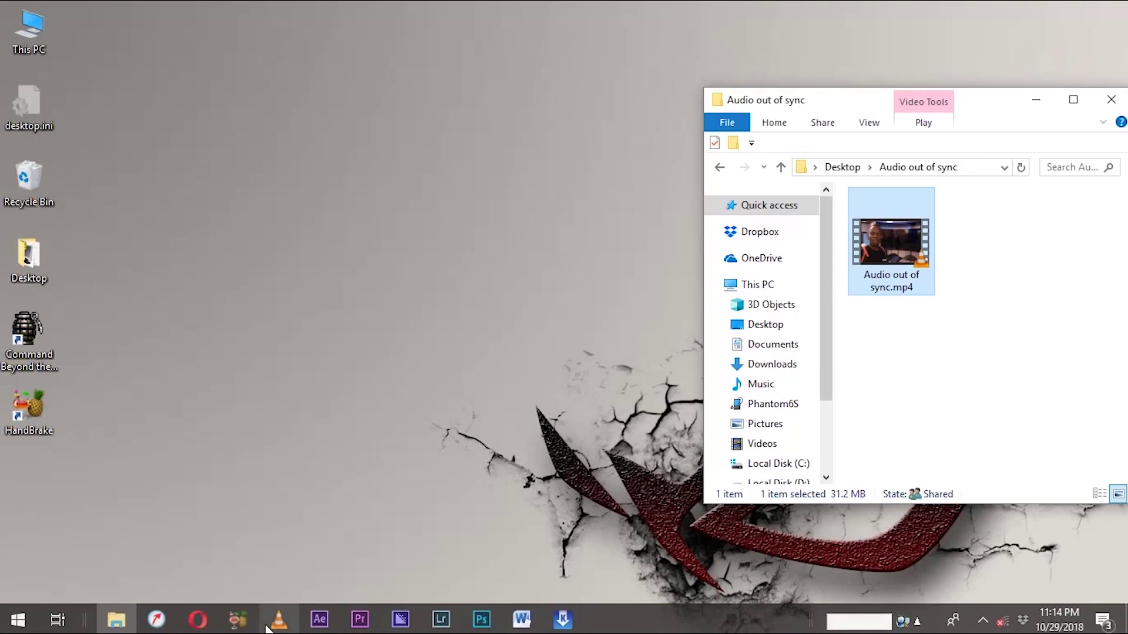
Launch HandBrake and load Audio out of sync.mp4 as the source
{"action": "mouse_move", "coordinate": [266, 629]}
{"action": "left_click", "coordinate": [28, 415]}
{"action": "double_click", "coordinate": [28, 416]}
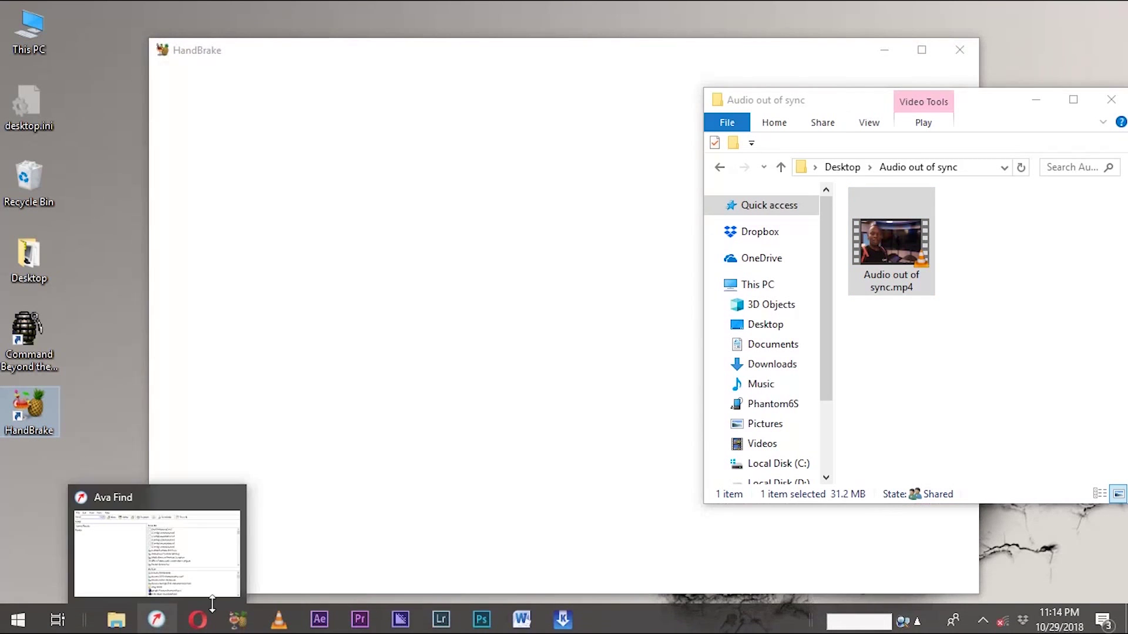
{"action": "left_click_drag", "start_coordinate": [994, 110], "coordinate": [1035, 106]}
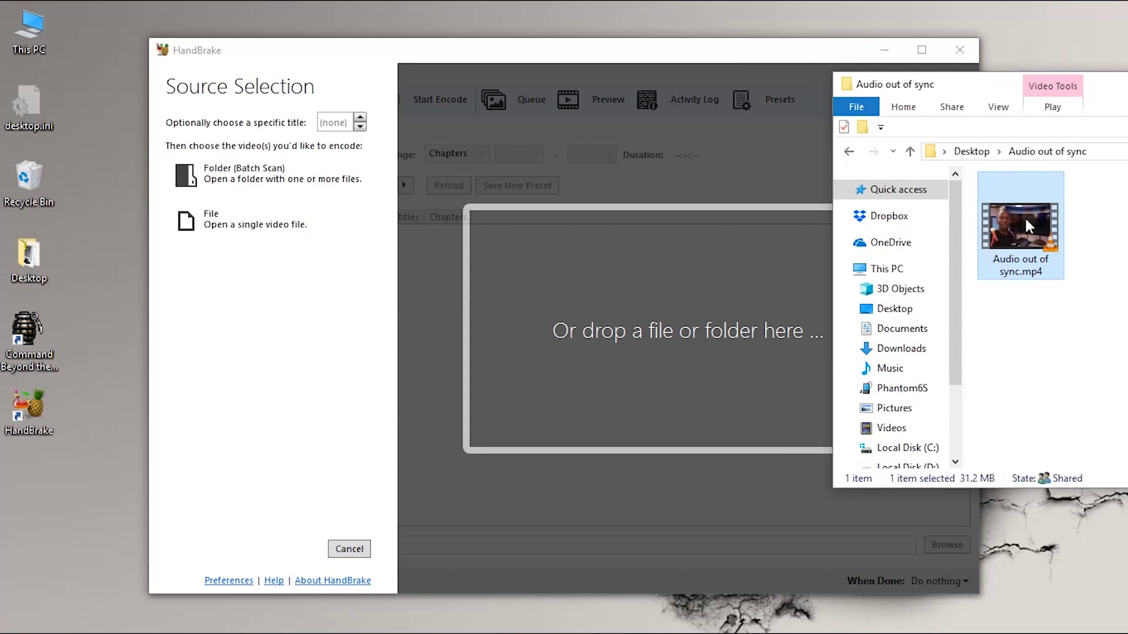
{"action": "left_click_drag", "start_coordinate": [1025, 217], "coordinate": [676, 315]}
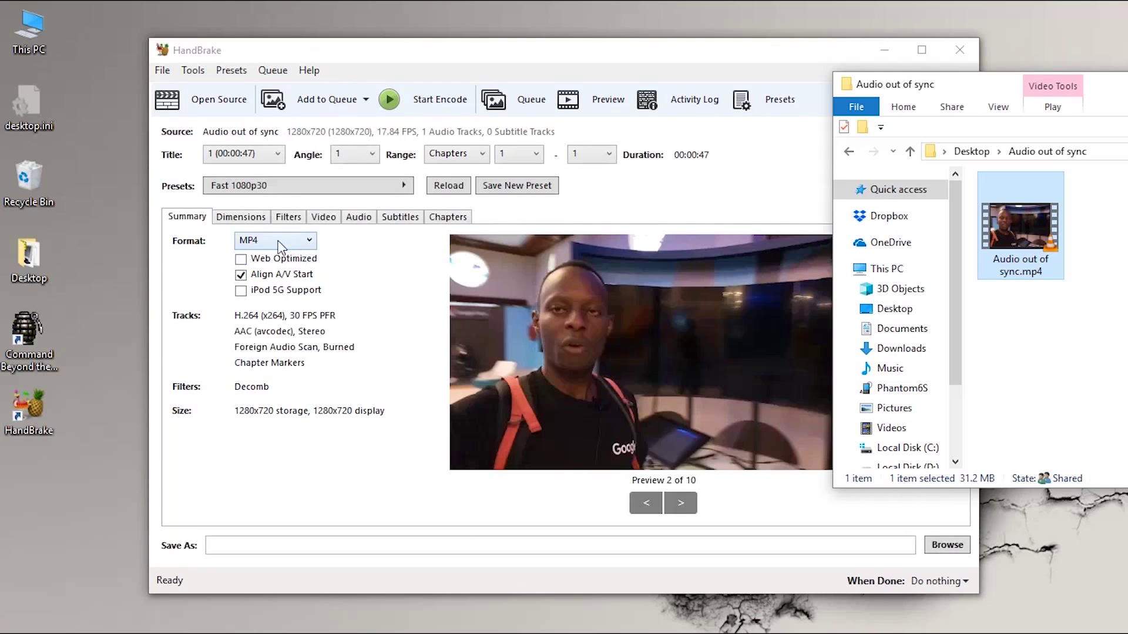
Encode the clip at Constant Framerate 30 fps to audio sync.mp4 on the Desktop
{"action": "left_click", "coordinate": [324, 218]}
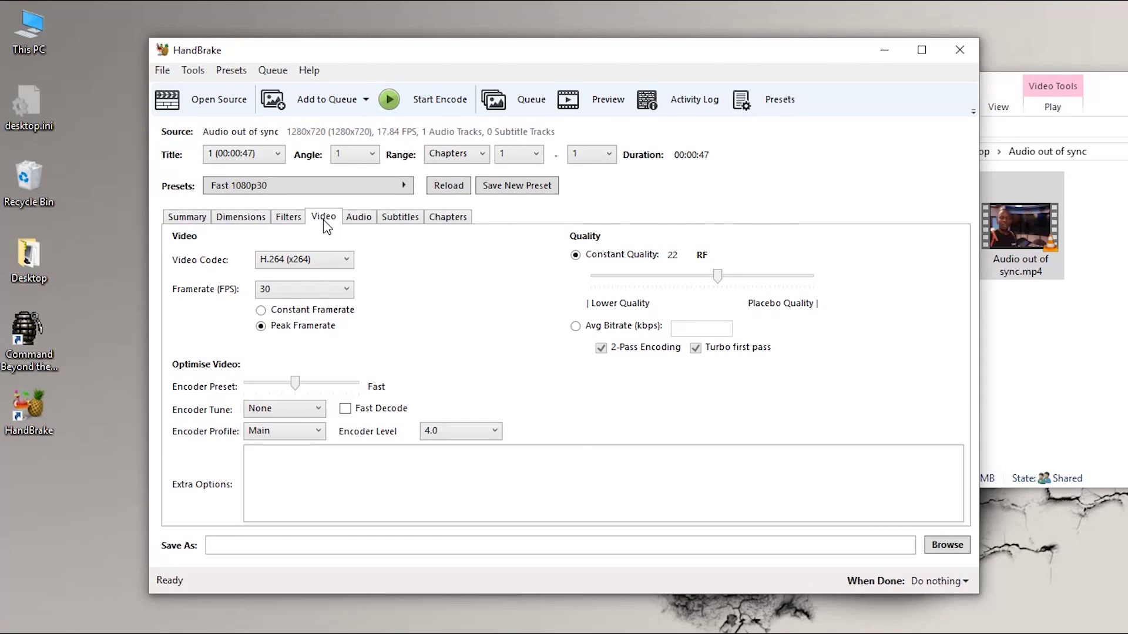
{"action": "left_click", "coordinate": [287, 312]}
{"action": "left_click", "coordinate": [263, 326]}
{"action": "left_click", "coordinate": [310, 314]}
{"action": "left_click", "coordinate": [946, 545]}
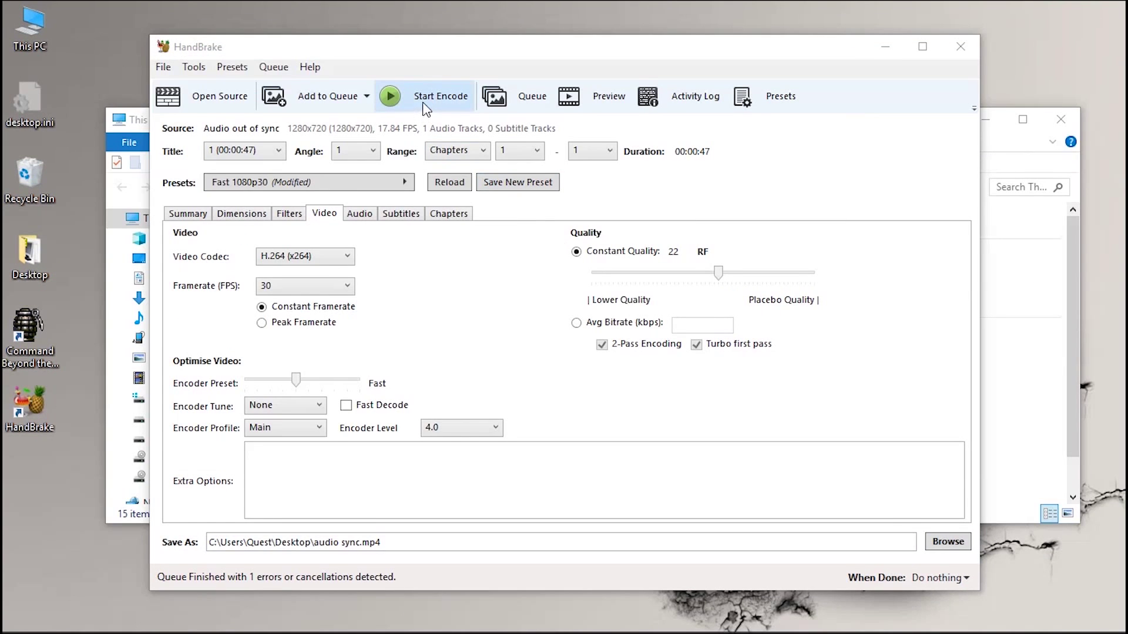
{"action": "left_click", "coordinate": [426, 100]}
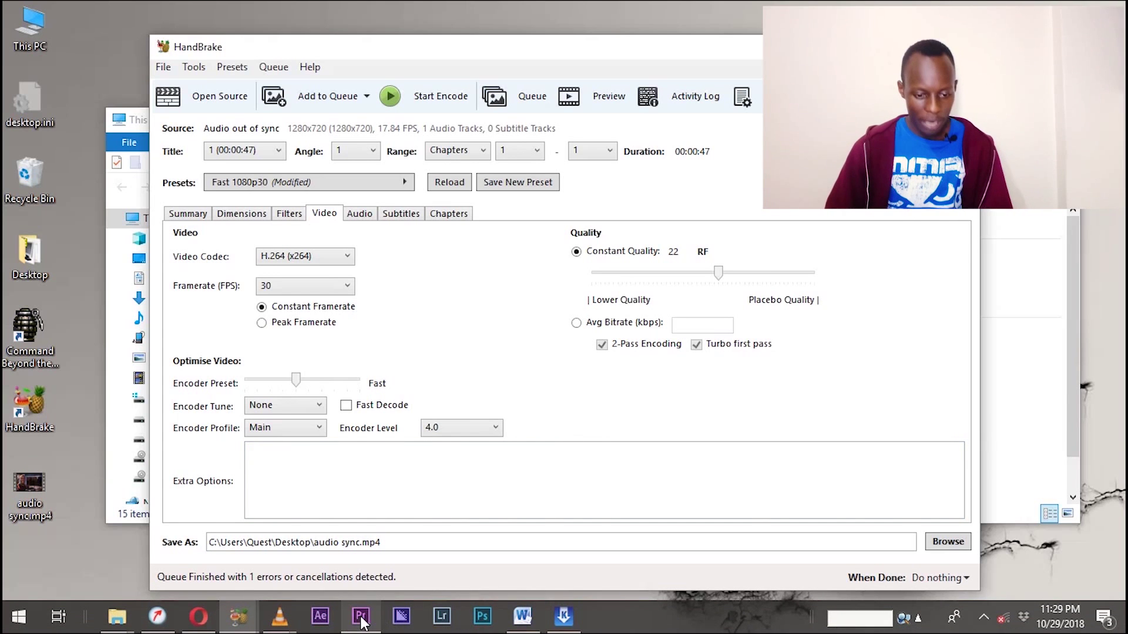
Delete the old Audio out of sync.mp4 clip from the Premiere project, confirming removal
{"action": "left_click", "coordinate": [363, 624]}
{"action": "left_click", "coordinate": [115, 493]}
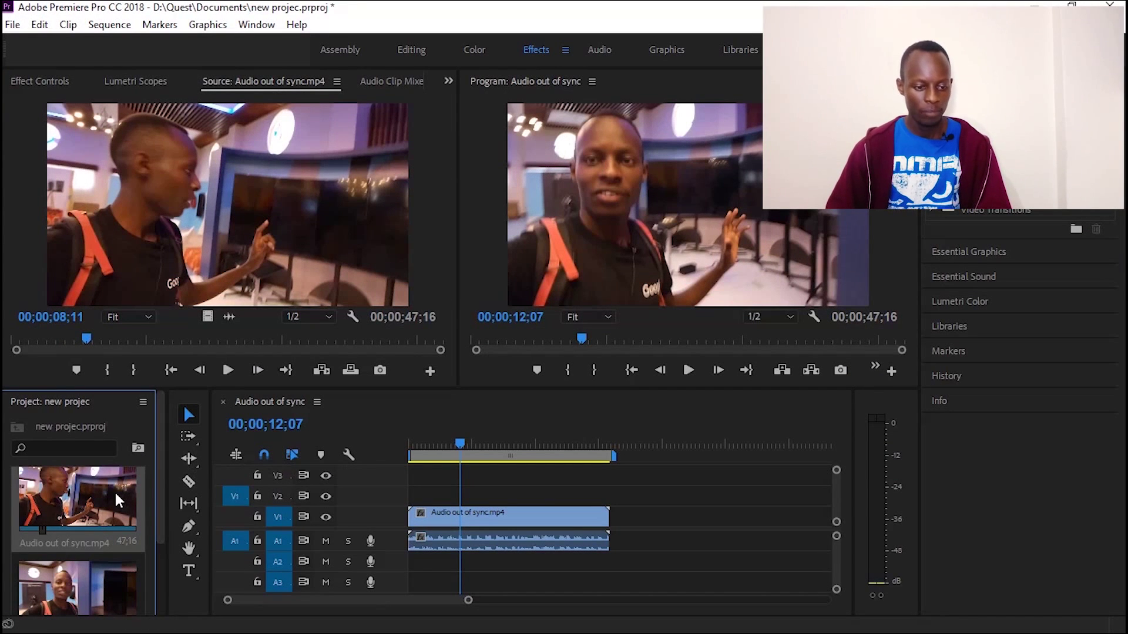
{"action": "key", "text": "Delete"}
{"action": "left_click", "coordinate": [661, 351]}
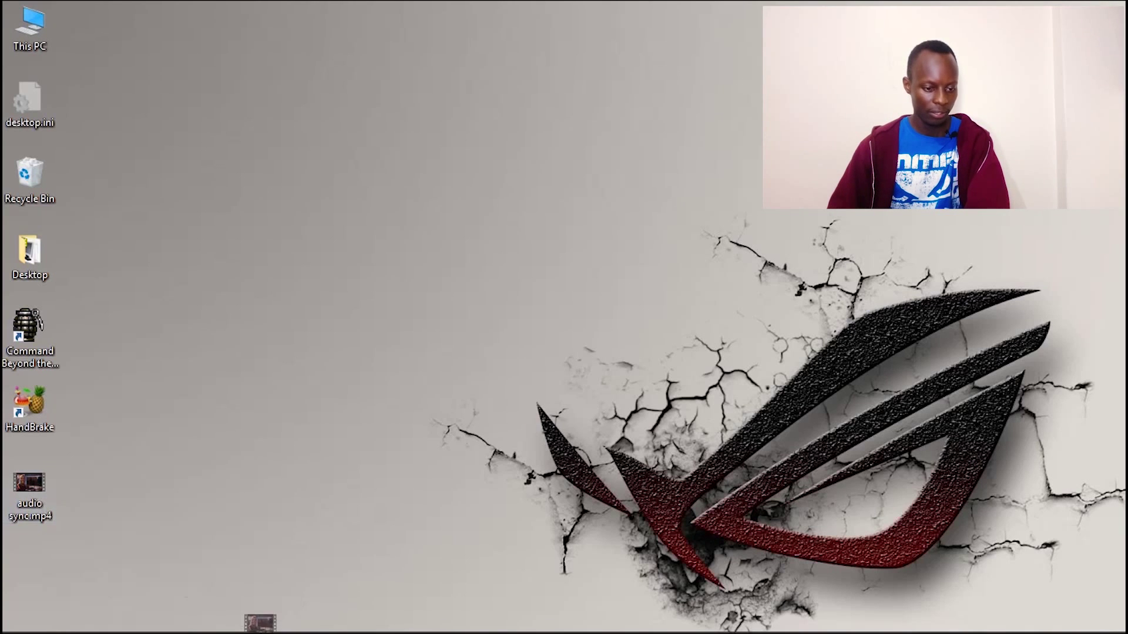
Import audio sync.mp4 into its own sequence and play it to check sync
{"action": "left_click_drag", "start_coordinate": [258, 631], "coordinate": [359, 496]}
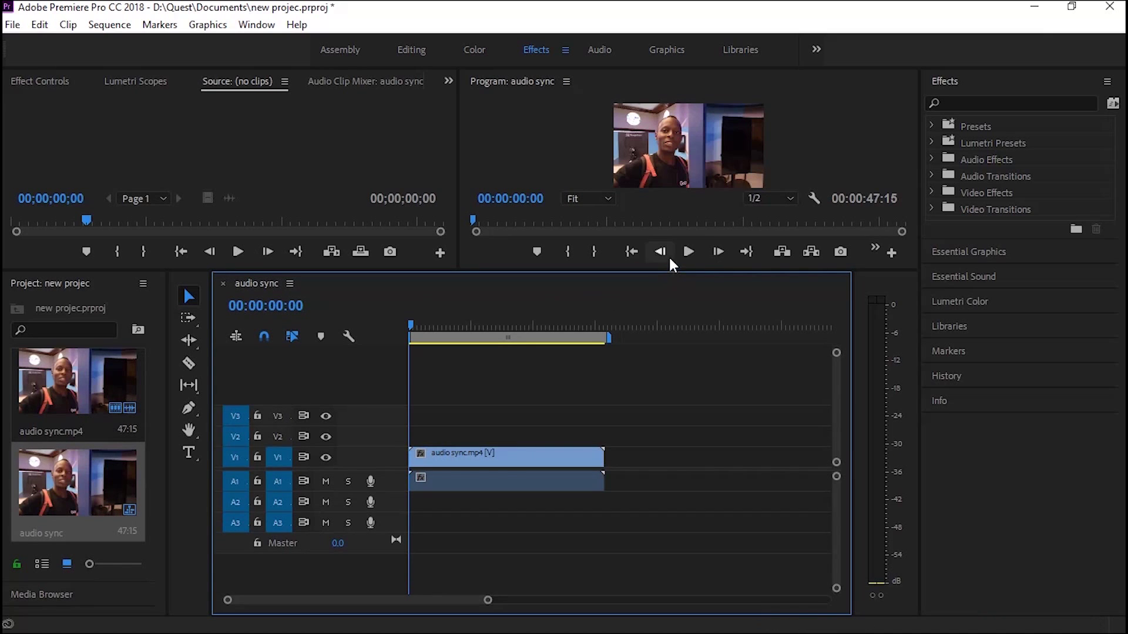
{"action": "left_click", "coordinate": [693, 259]}
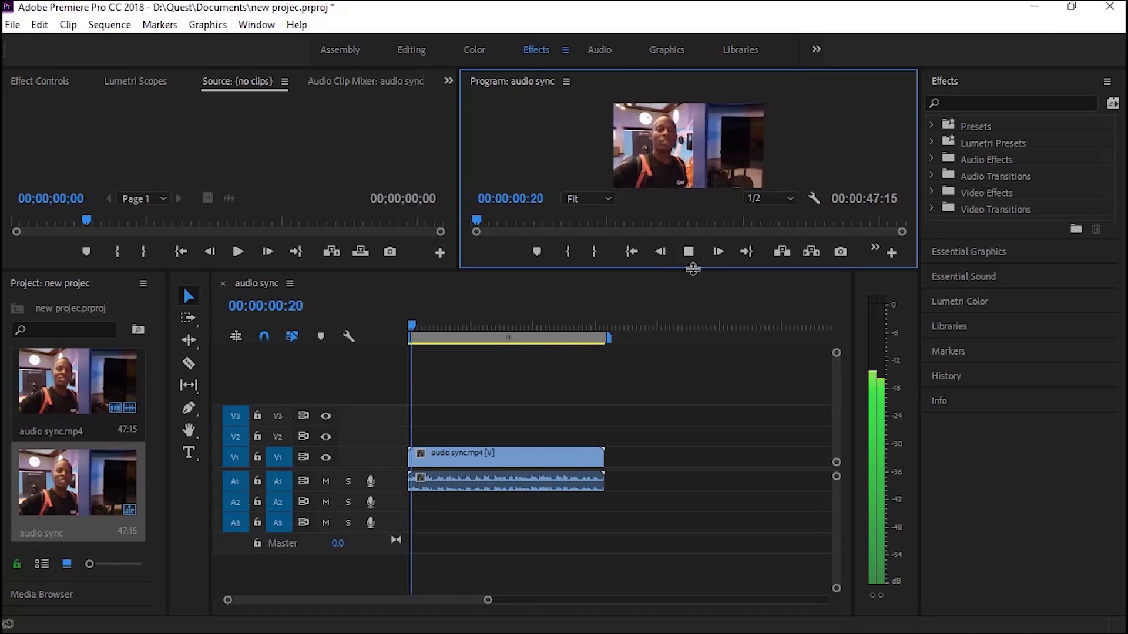
{"action": "left_click_drag", "start_coordinate": [689, 285], "coordinate": [693, 565]}
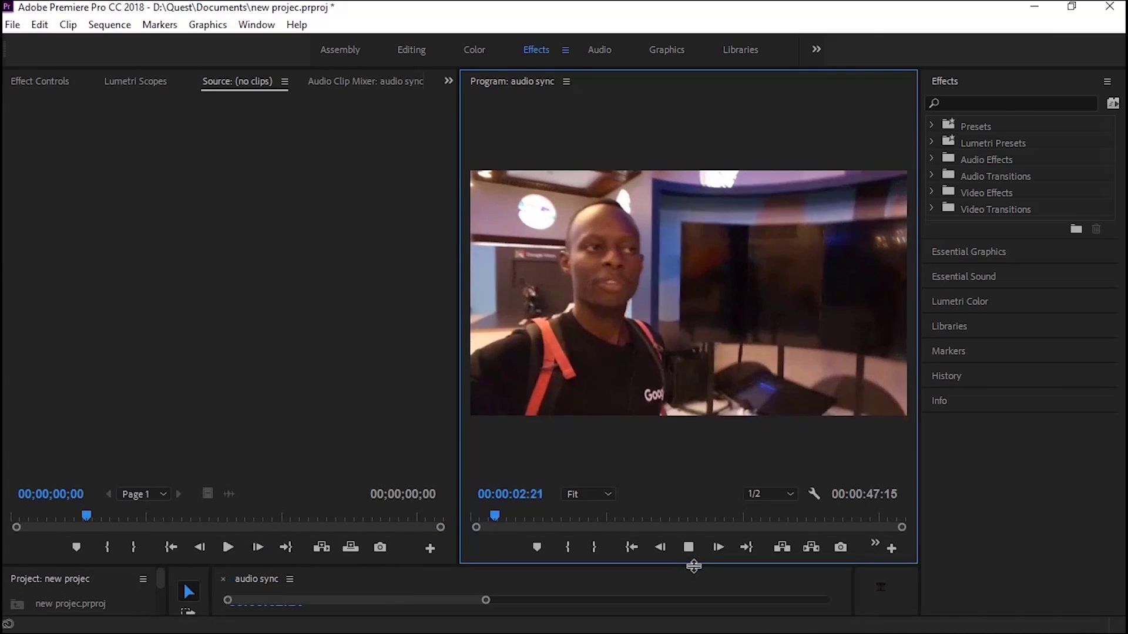